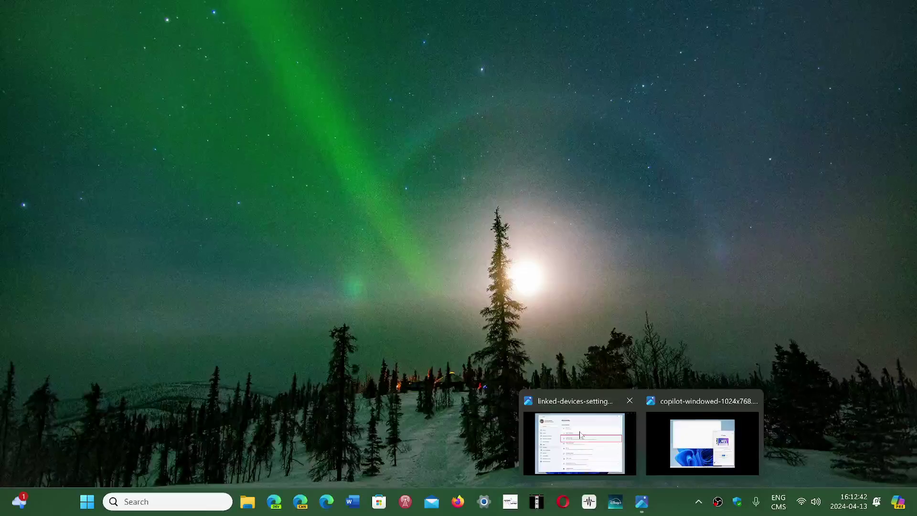
Review the Linked devices settings screenshot in Photos, then close it
left_click(579, 444)
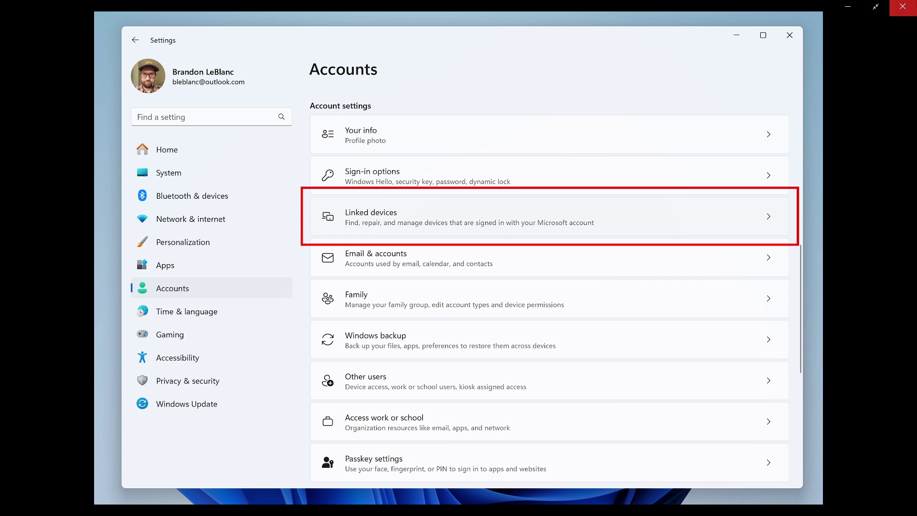
left_click(911, 5)
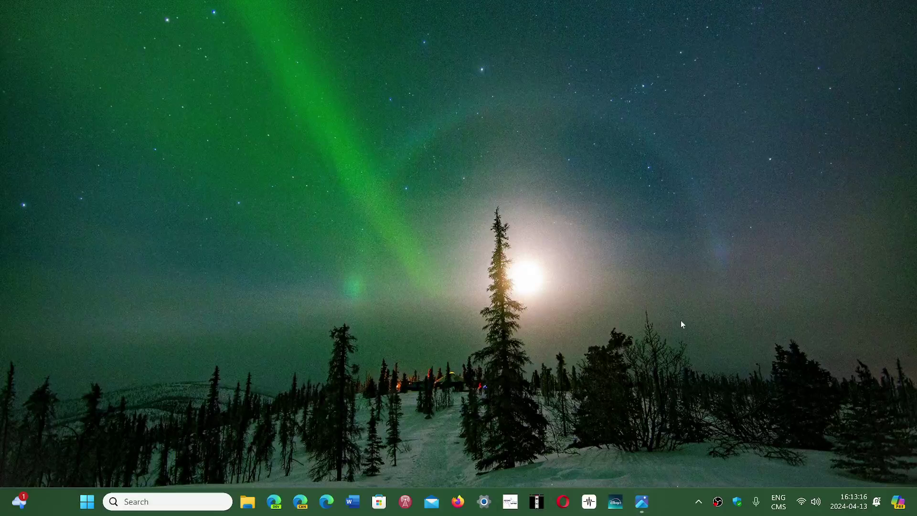
left_click(898, 503)
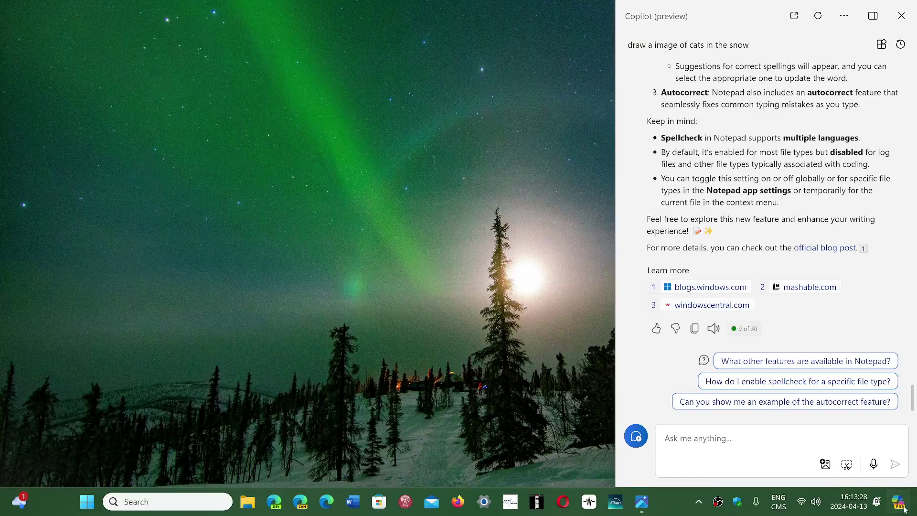
left_click(902, 16)
mouse_move(641, 502)
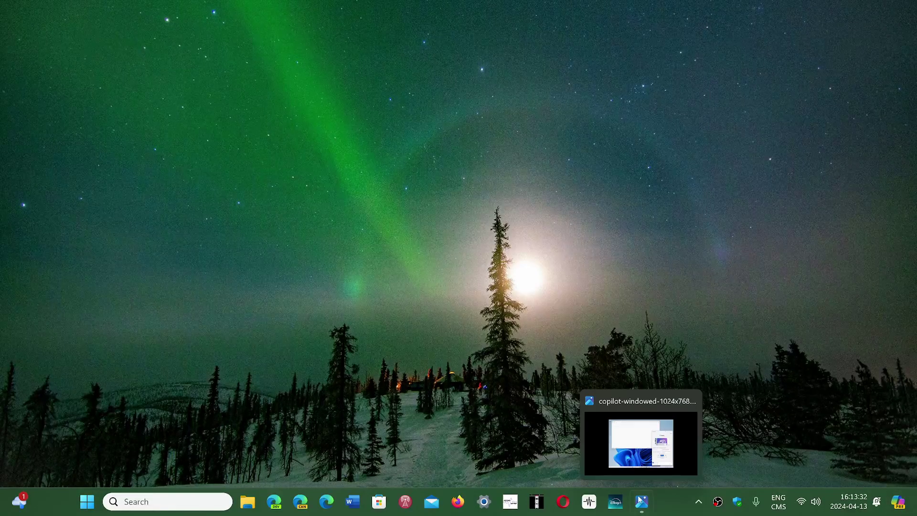
Bring up the copilot-windowed screenshot from the Photos taskbar preview
left_click(643, 504)
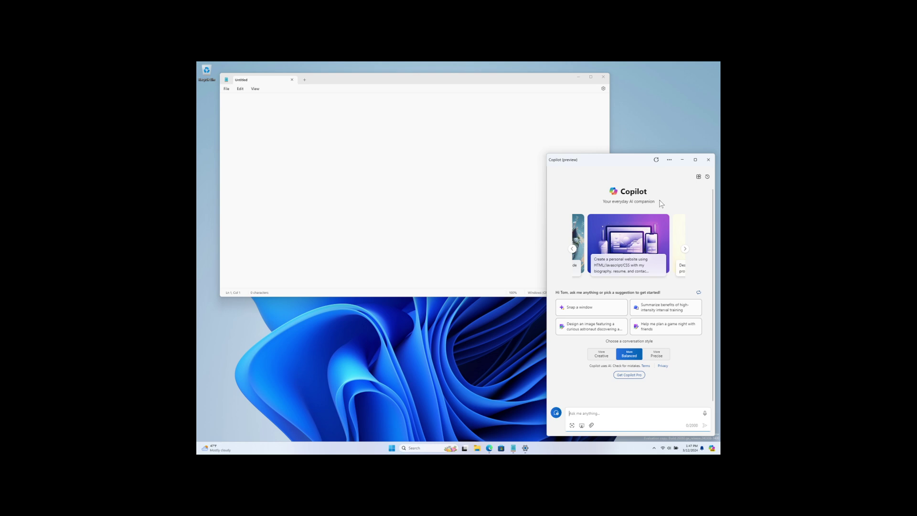
left_click(903, 8)
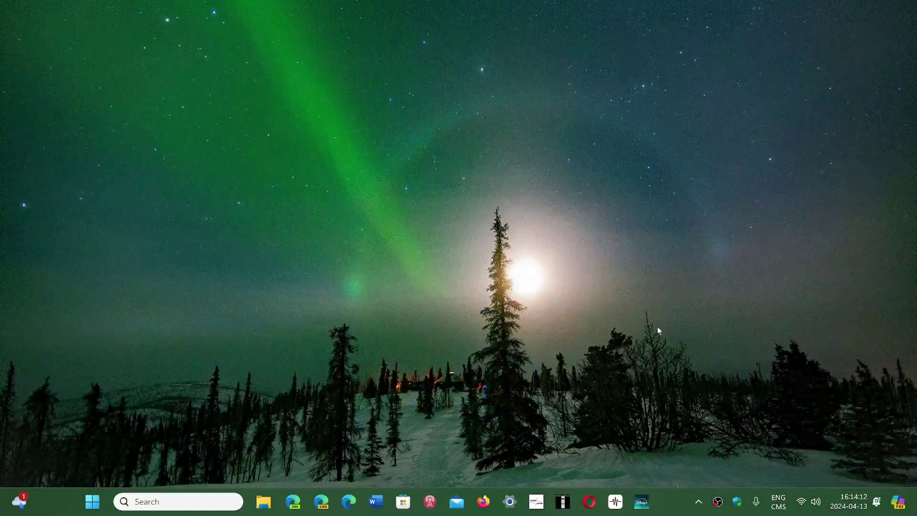